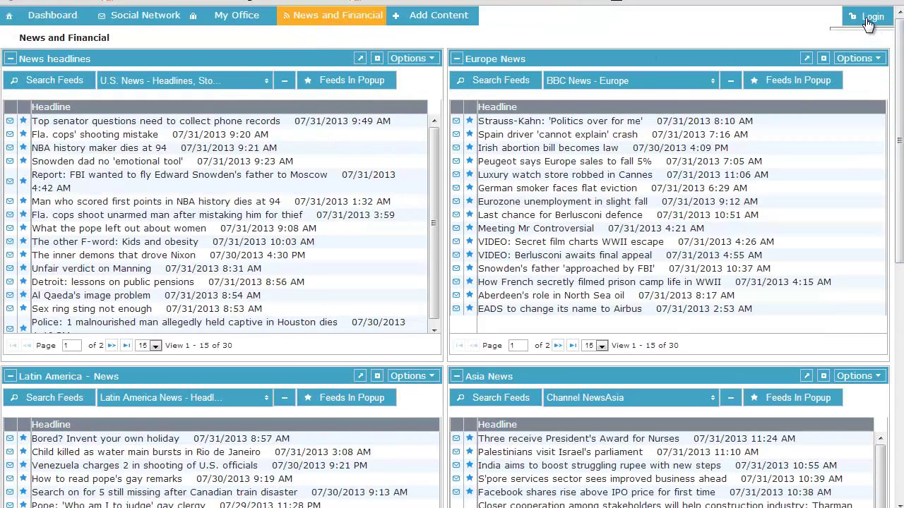
- Log in and preview the Product And Service widget from the Advertisement, Web Publishing & Marketing category in a pop-up
click(868, 17)
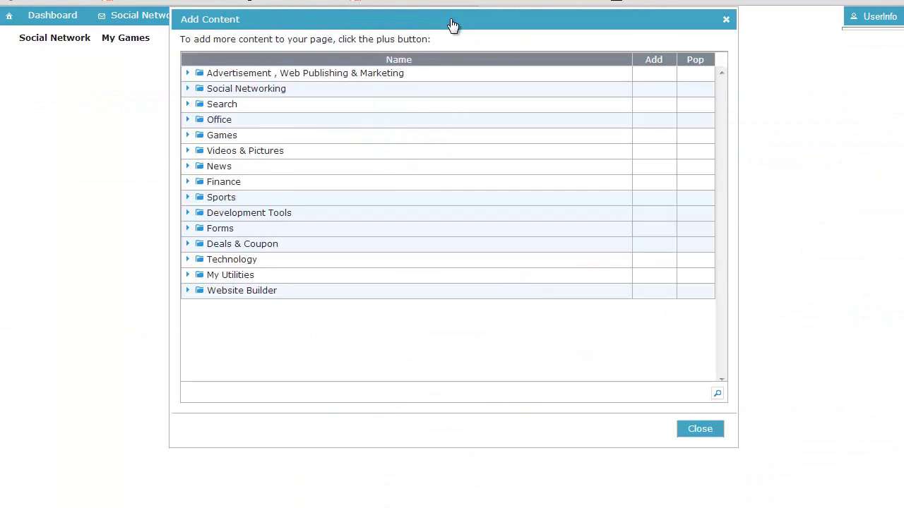
click(188, 73)
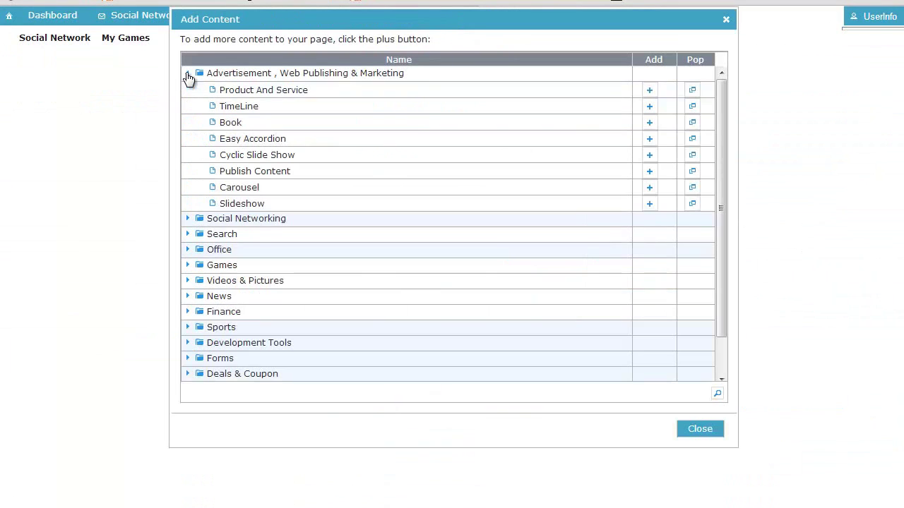
click(649, 204)
click(691, 89)
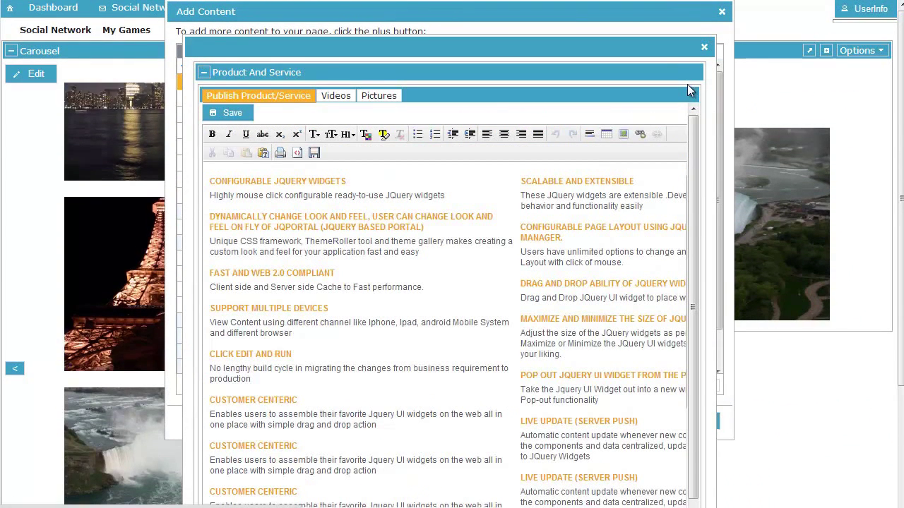
click(704, 47)
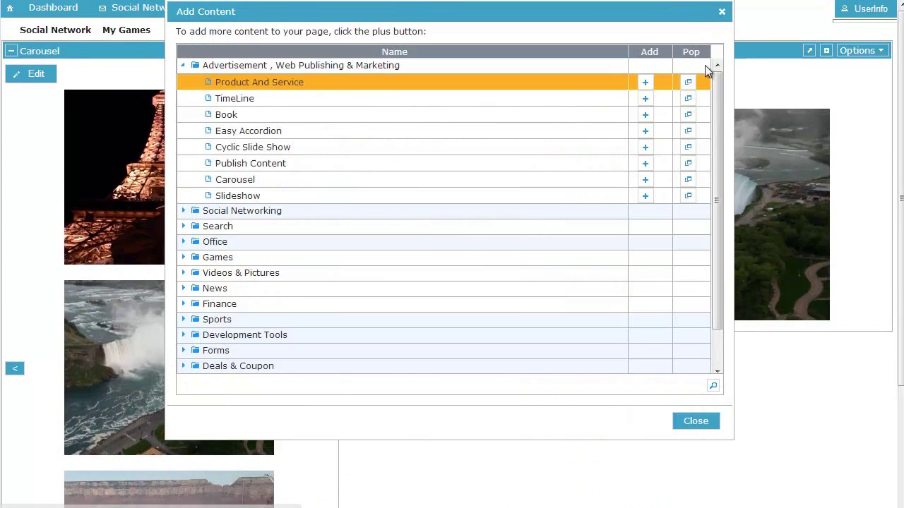
- Preview the Book and Cyclic Slide Show widgets in pop-ups, closing each preview
click(688, 116)
mouse_move(688, 118)
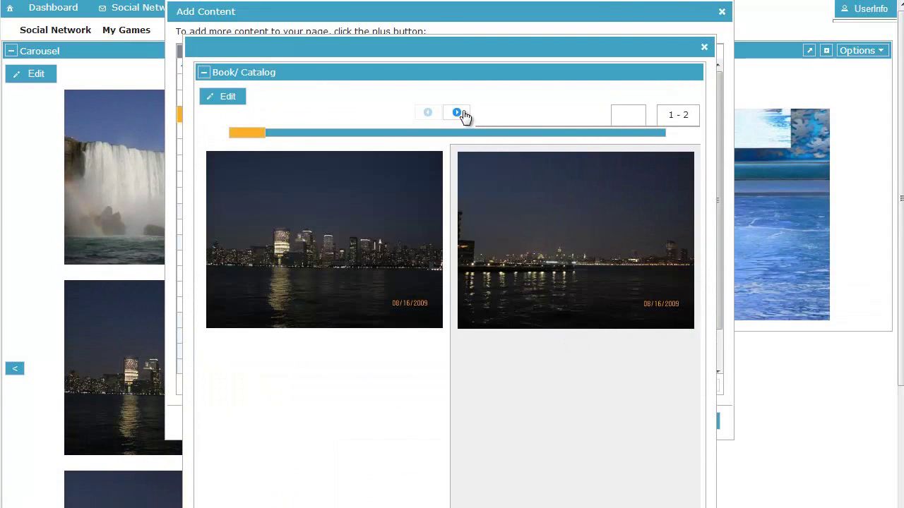
click(704, 46)
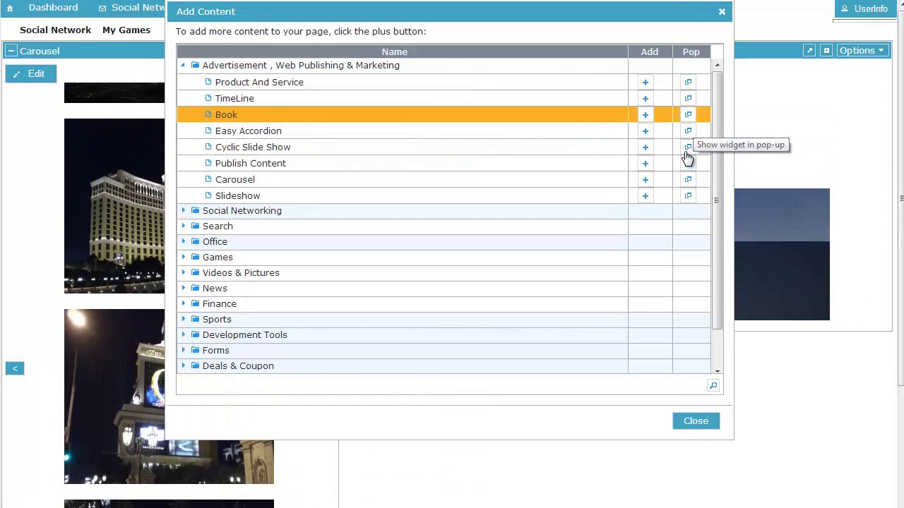
click(688, 146)
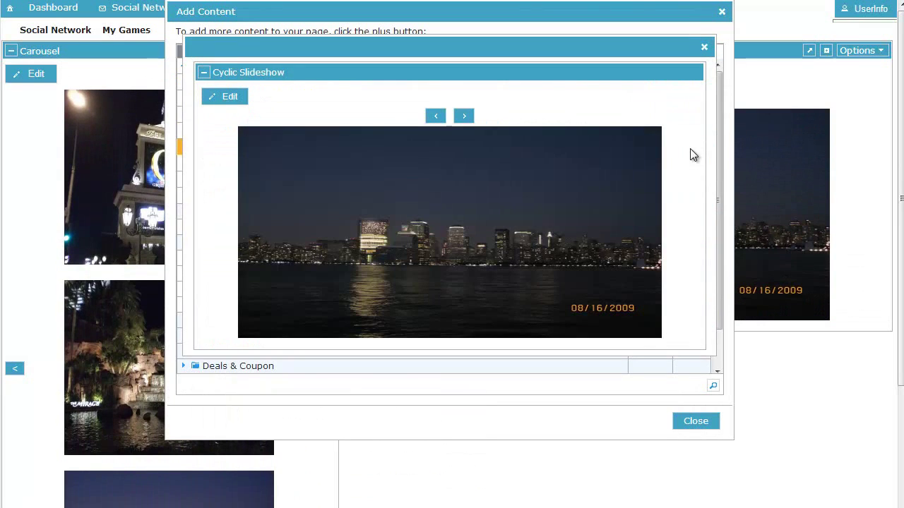
click(704, 47)
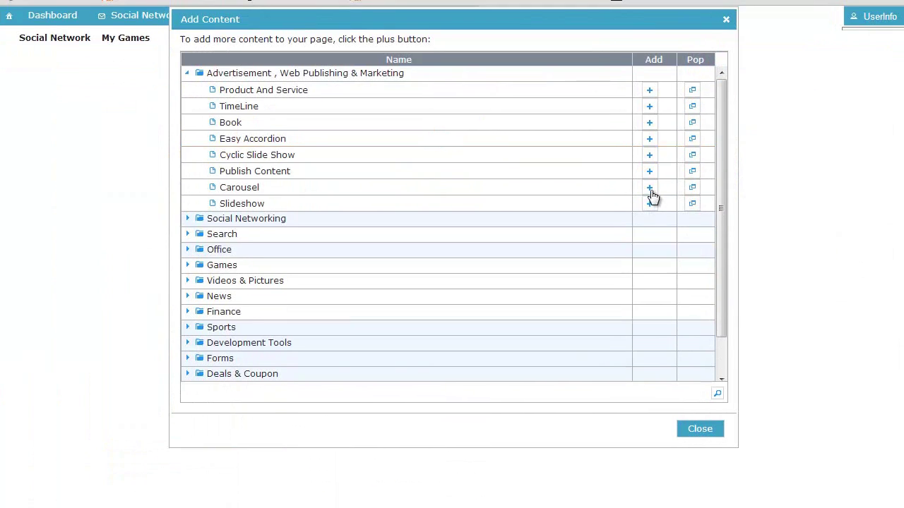
- Add the Carousel and Cyclic Slide Show widgets to the page and close the content catalog
click(650, 188)
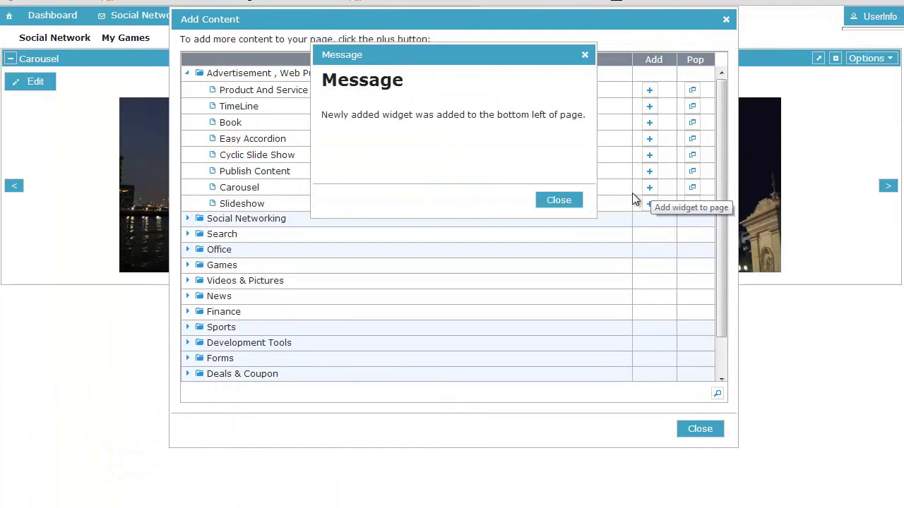
click(558, 201)
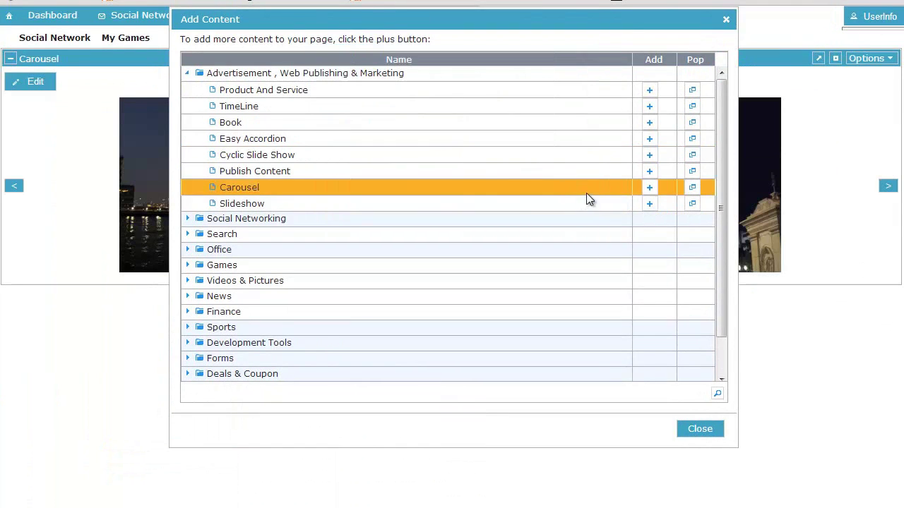
click(650, 157)
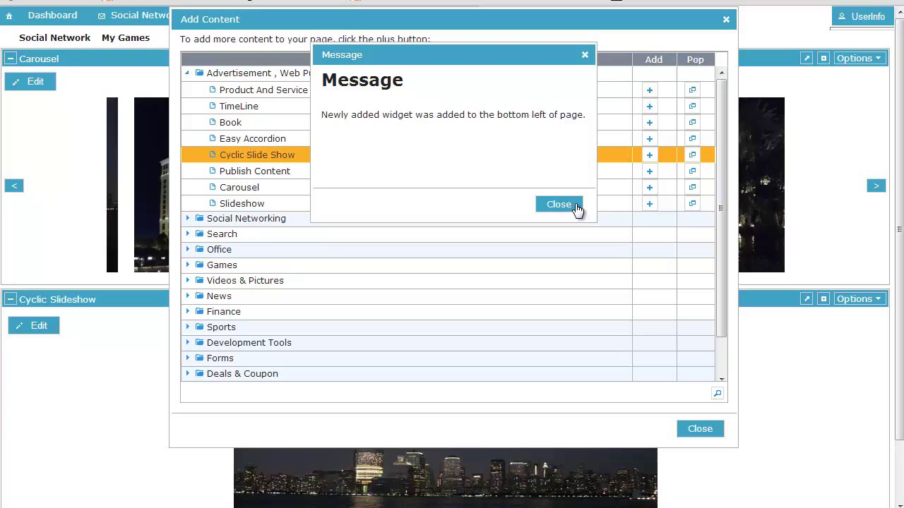
click(575, 206)
click(725, 20)
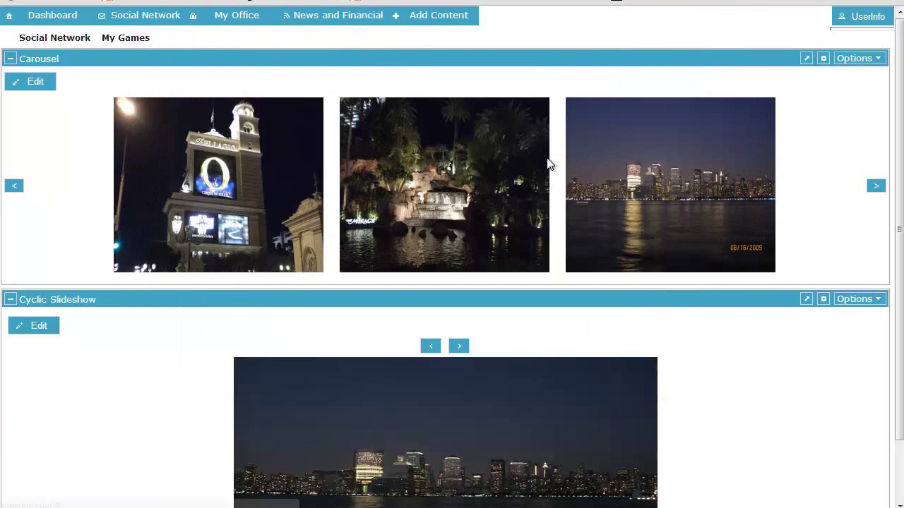
- Add another widget panel to the current page layout and save the layout settings
mouse_move(432, 22)
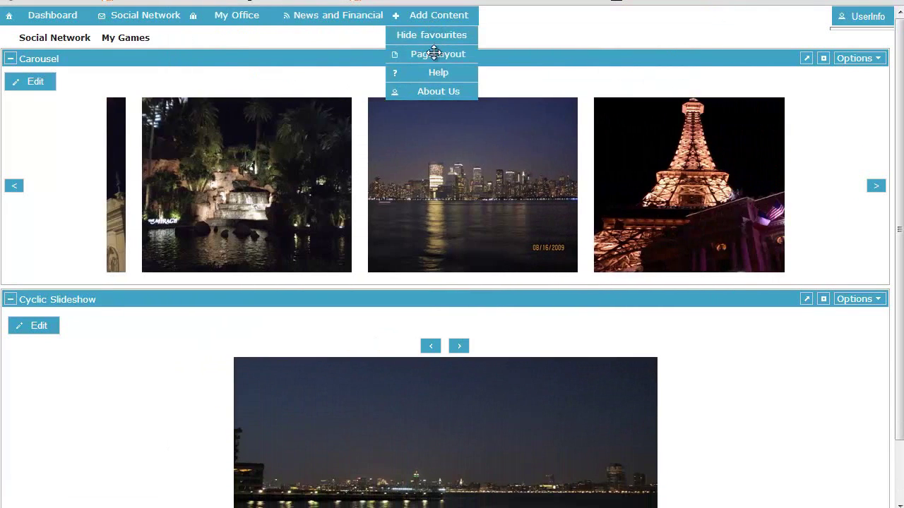
click(435, 55)
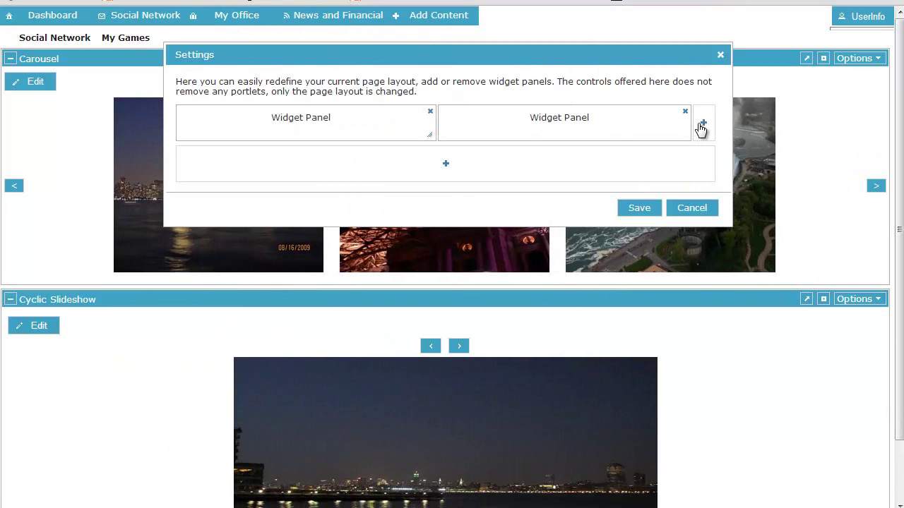
click(700, 163)
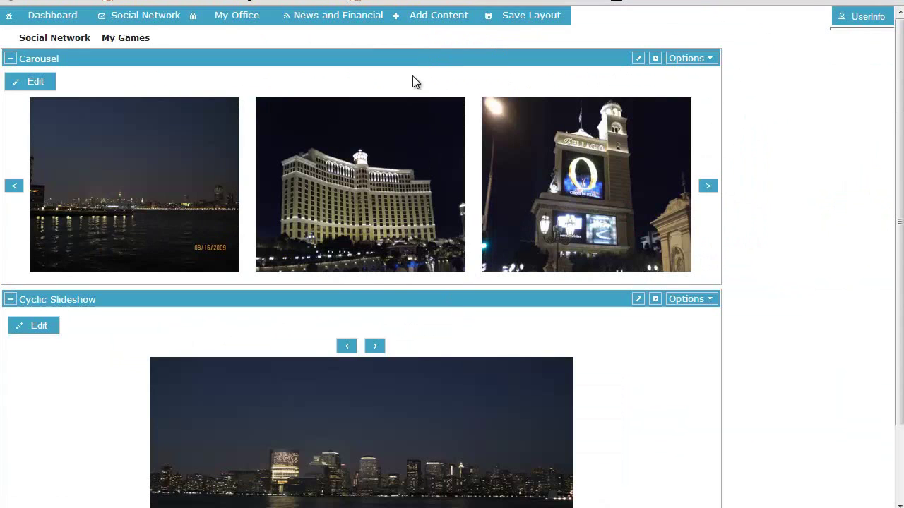
- Change the Carousel widget's orientation to Vertical and save its settings
click(46, 84)
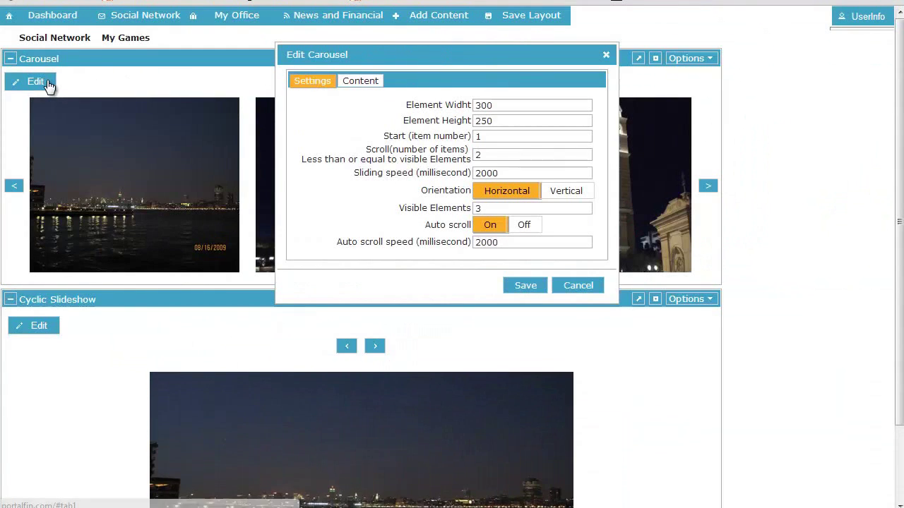
click(527, 282)
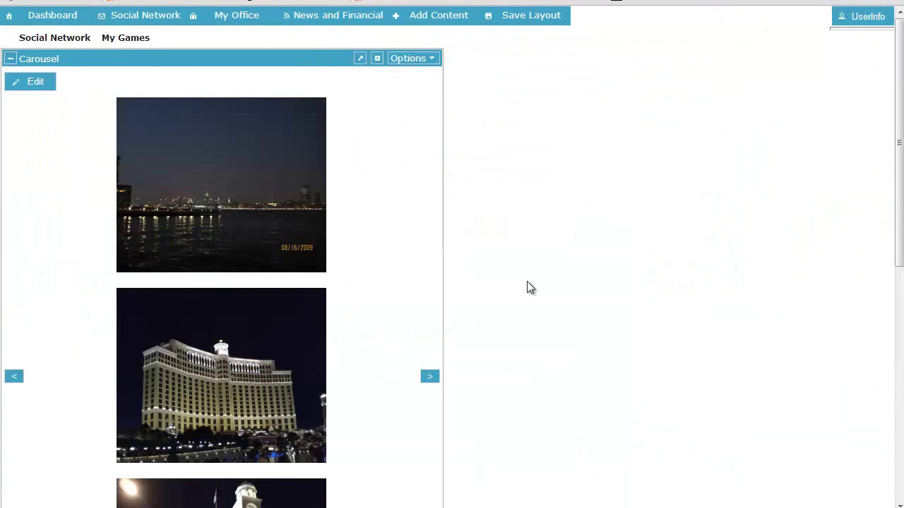
- Move the Cyclic Slideshow widget into the empty column beside the Carousel and save the page layout
scroll(523, 256, down, 6)
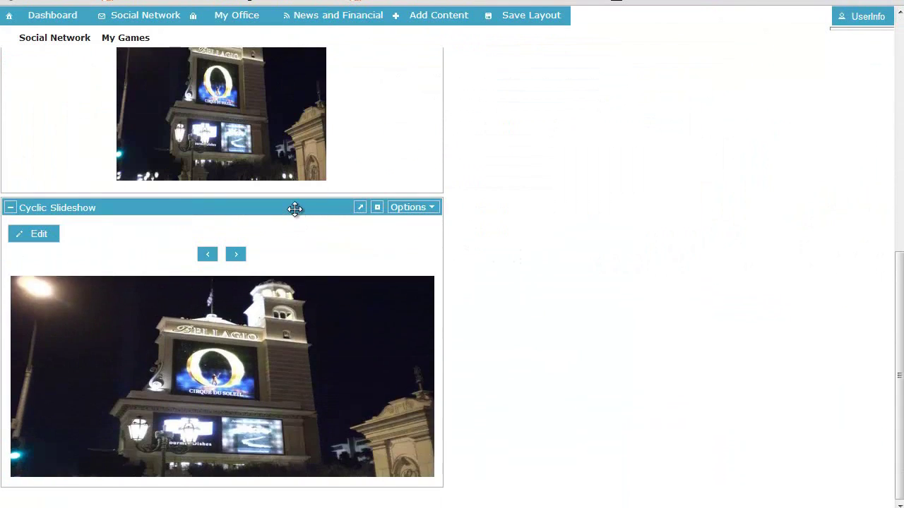
mouse_move(295, 208)
mouse_down()
mouse_move(510, 185)
mouse_move(519, 6)
mouse_move(519, 14)
mouse_up()
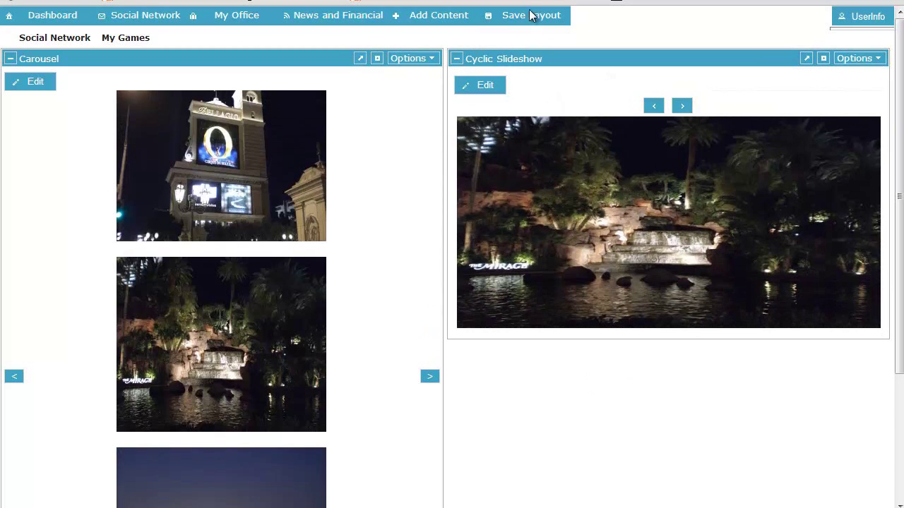
click(531, 15)
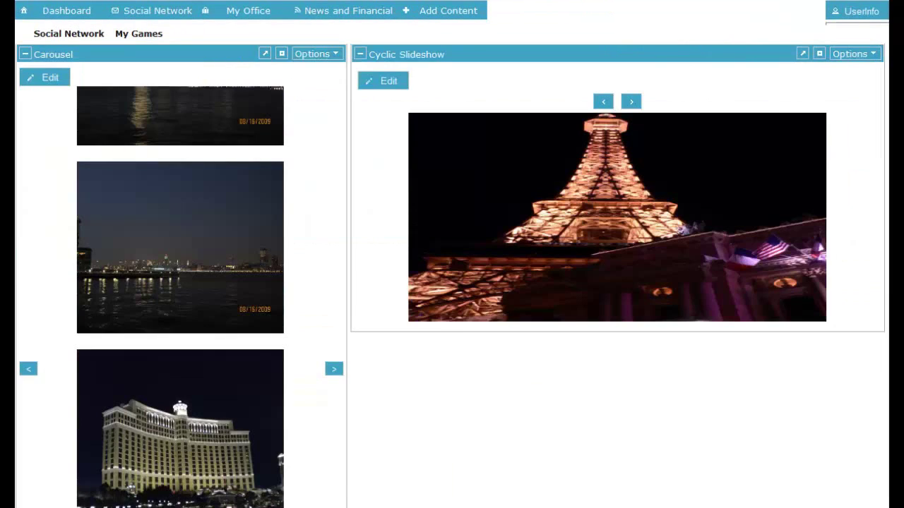
- Open the user's portal settings and apply the Dot Luv theme
click(857, 12)
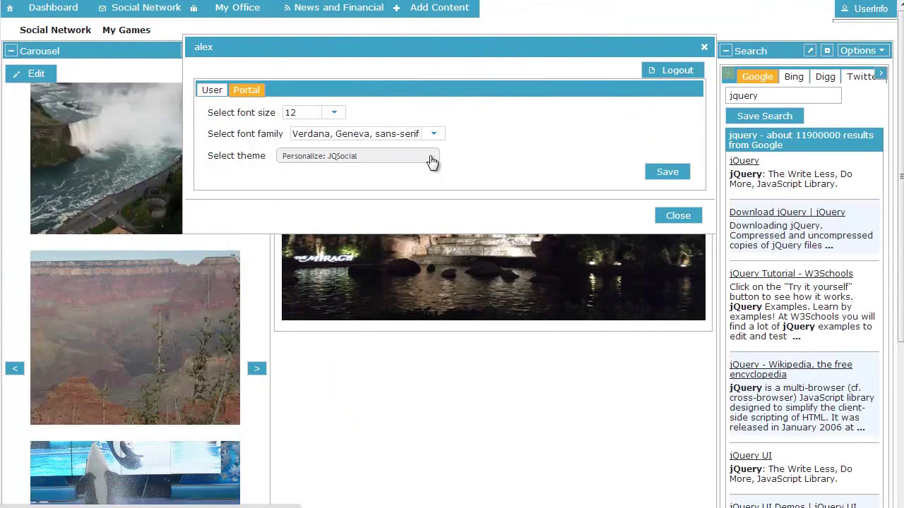
click(353, 155)
click(372, 262)
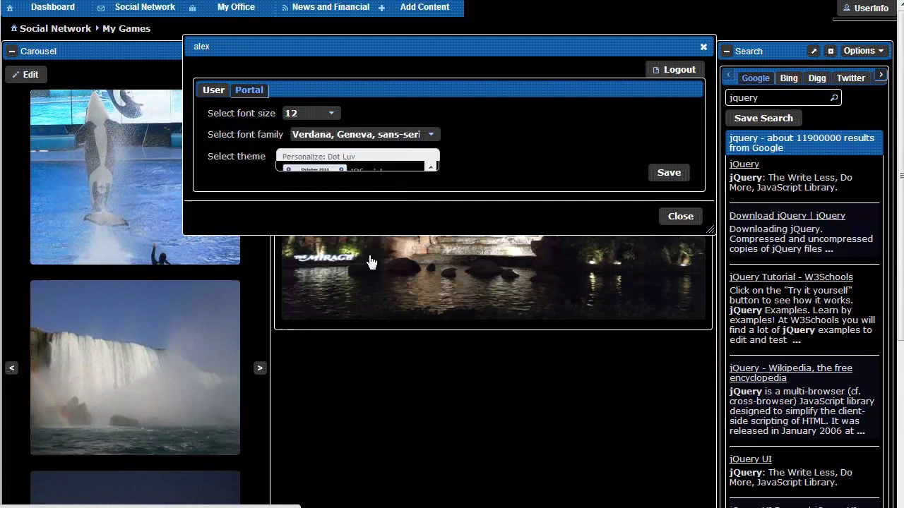
- Switch the portal theme back to JQSocial
click(383, 156)
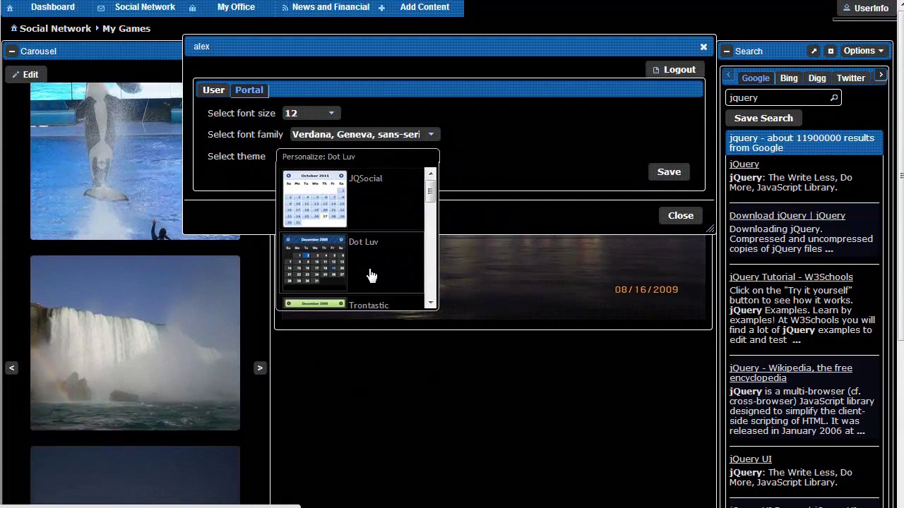
scroll(372, 275, down, 1)
click(370, 274)
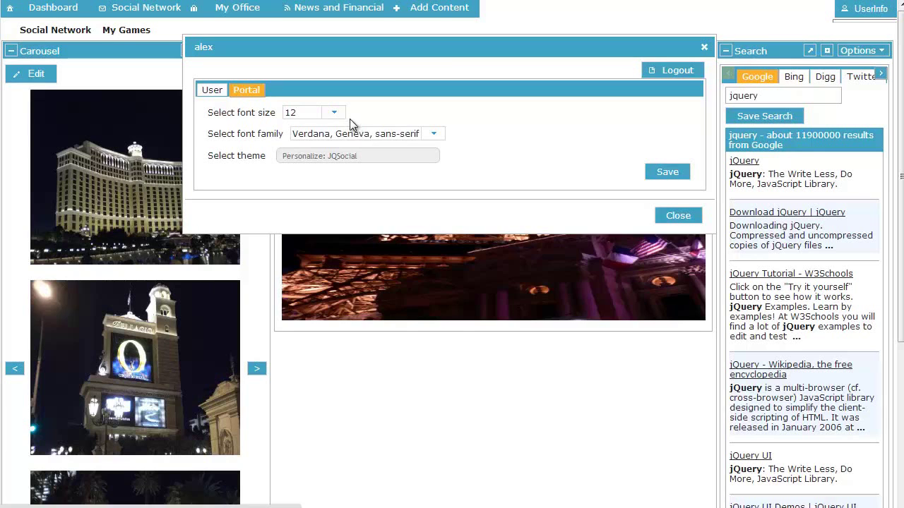
- Set the portal font family to Tahoma, Geneva, sans-serif and open the font size choices
click(433, 133)
click(380, 233)
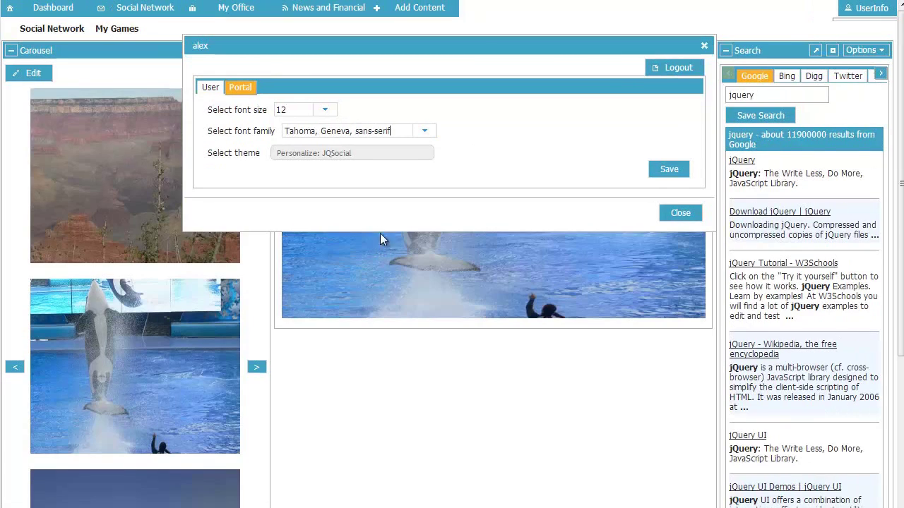
click(325, 109)
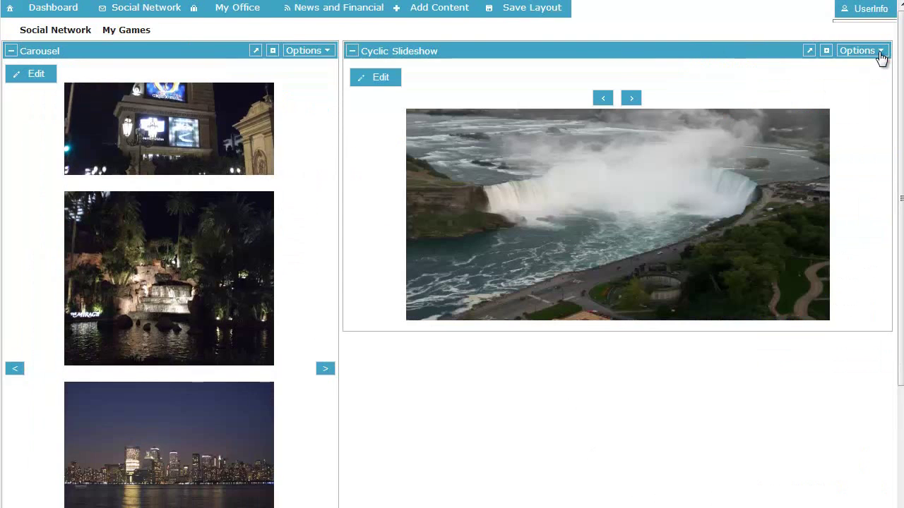
- View the Cyclic Slideshow widget's help and info, play its Advertising Widgets video, and close the help
click(879, 55)
click(856, 67)
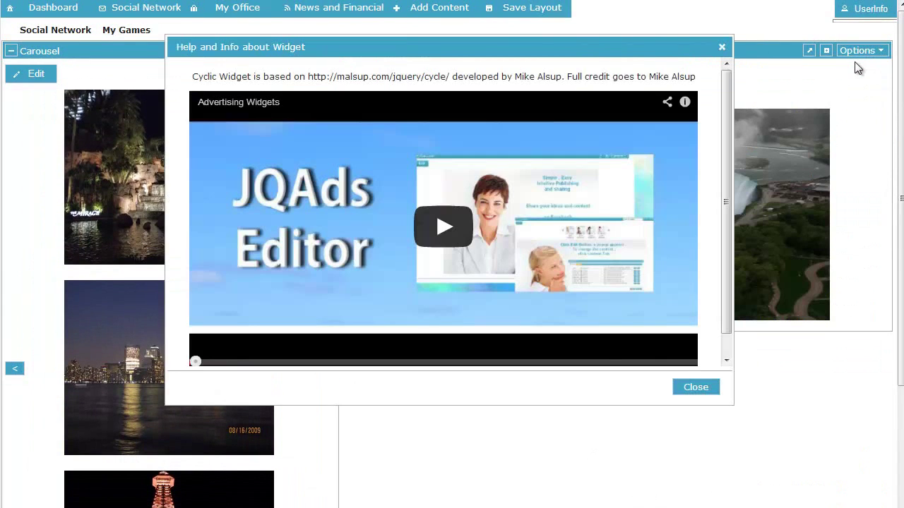
click(459, 224)
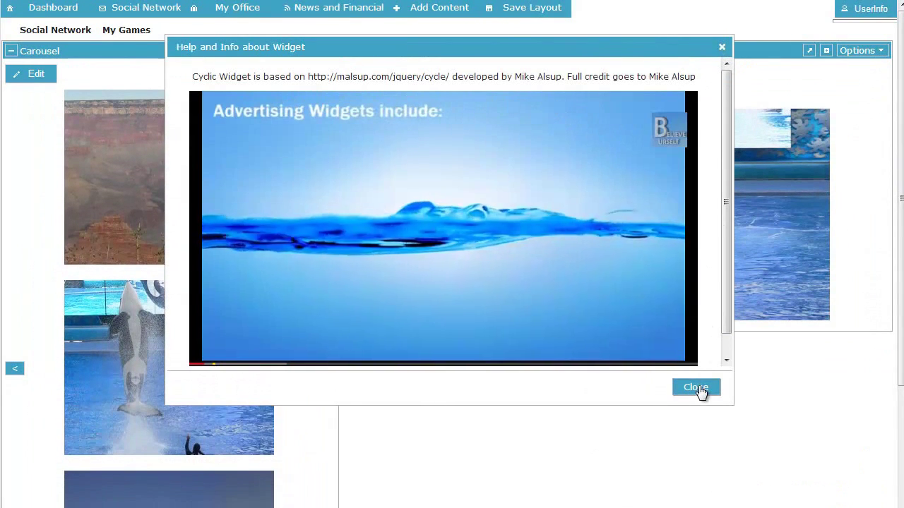
click(698, 389)
- Copy the iframe code for adding the Cyclic Slideshow widget to a website and close the code window
click(859, 50)
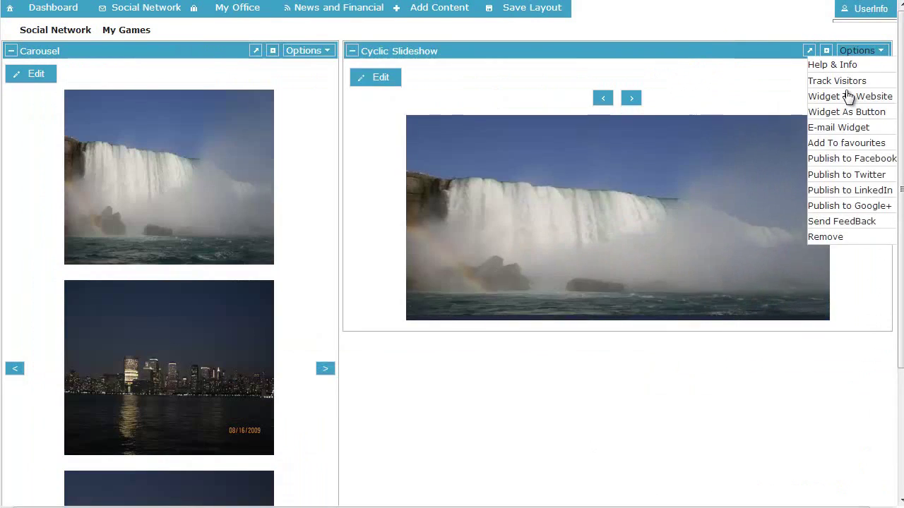
click(849, 96)
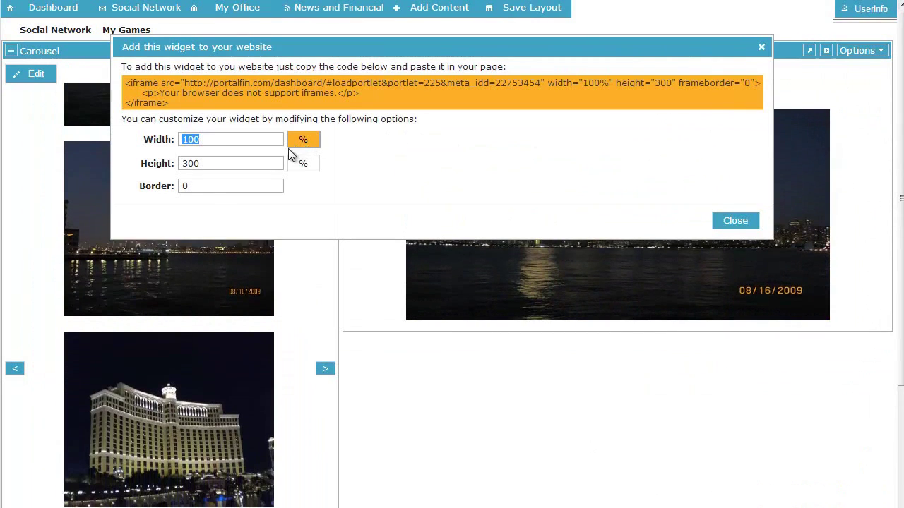
drag(127, 83, 169, 104)
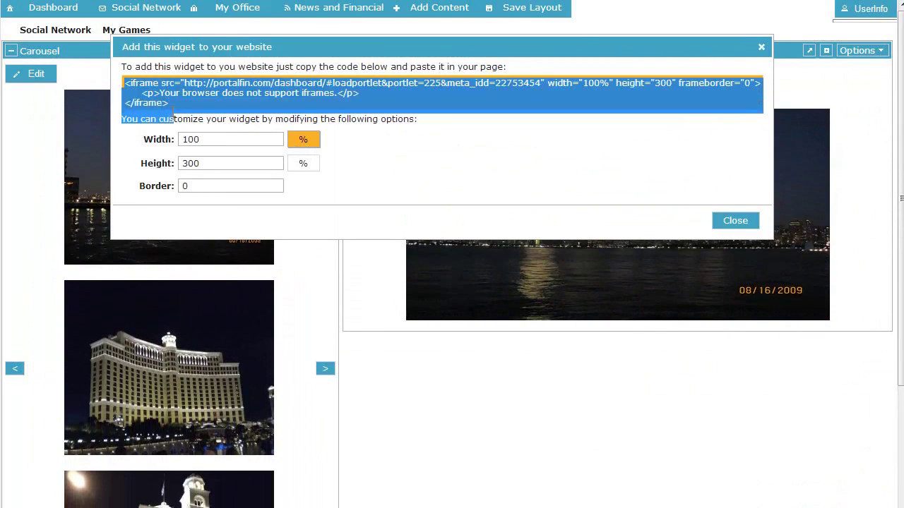
right_click(171, 88)
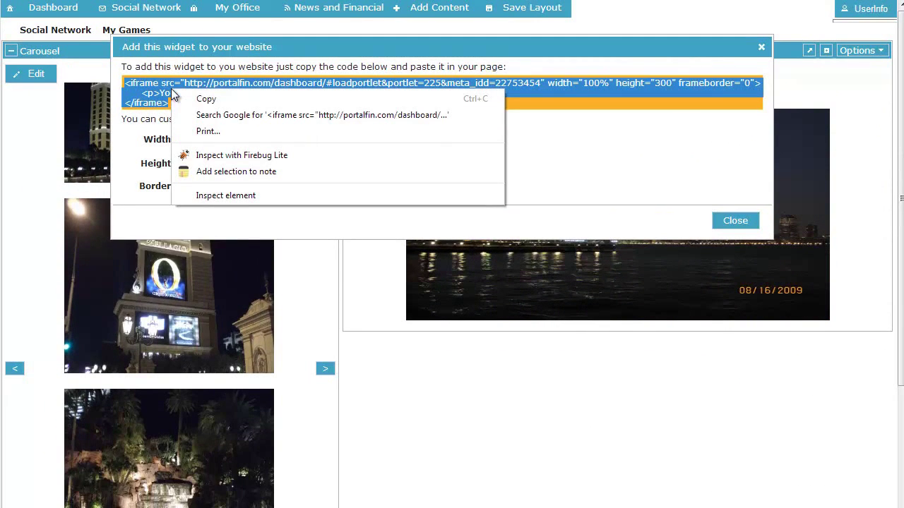
click(203, 97)
click(761, 47)
- Copy the button code for exporting the Cyclic Slideshow widget to a website and close the export window
click(861, 50)
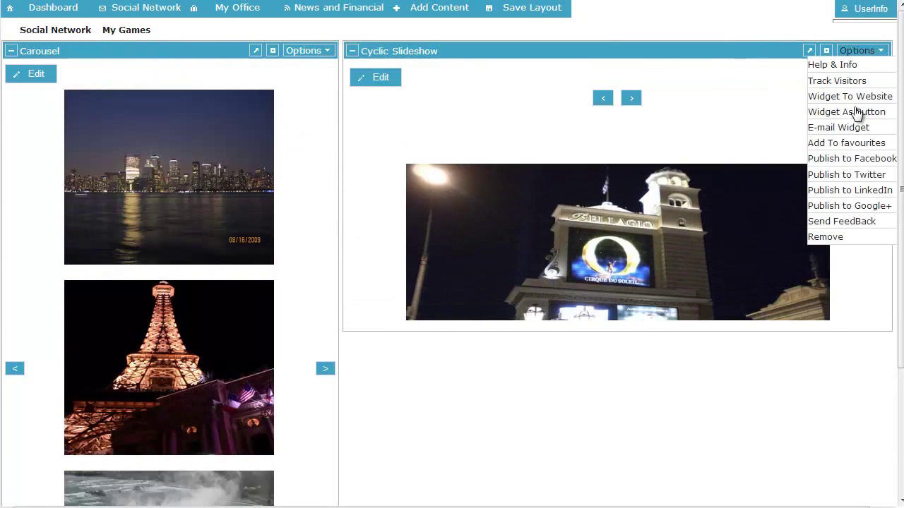
click(847, 112)
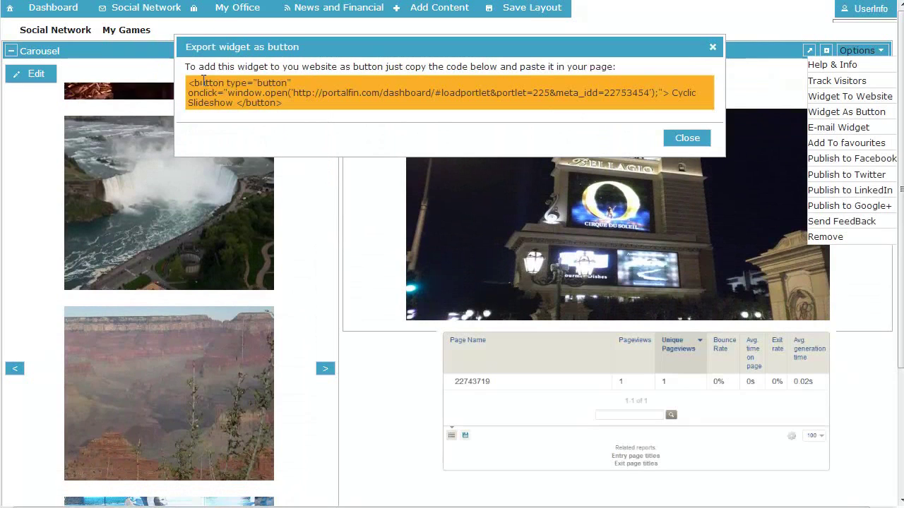
drag(187, 83, 290, 108)
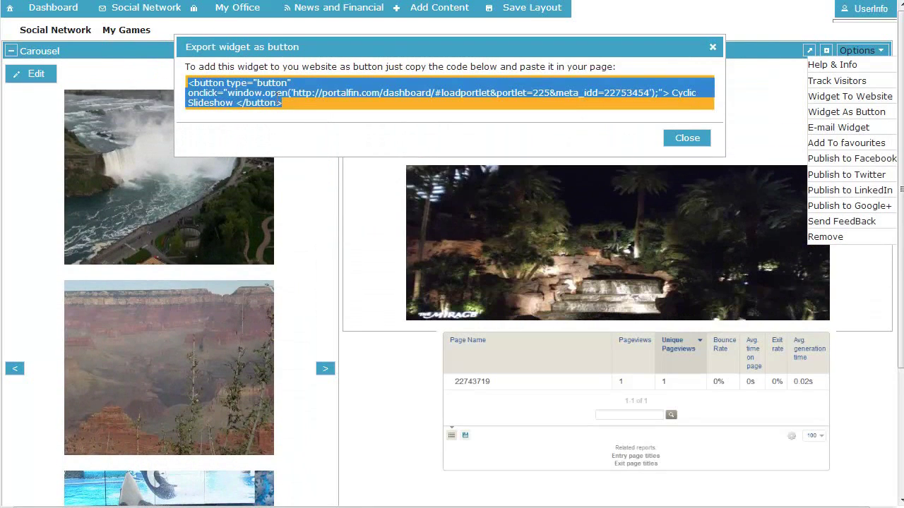
right_click(281, 99)
click(304, 108)
click(687, 138)
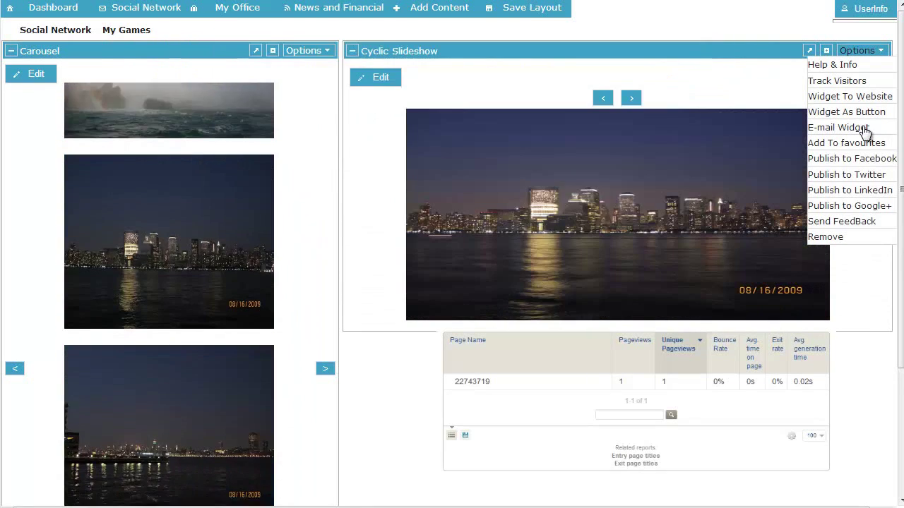
- Prepare an e-mail of the Cyclic Slideshow widget and add the fourth, third and second listed contacts as recipients
click(847, 128)
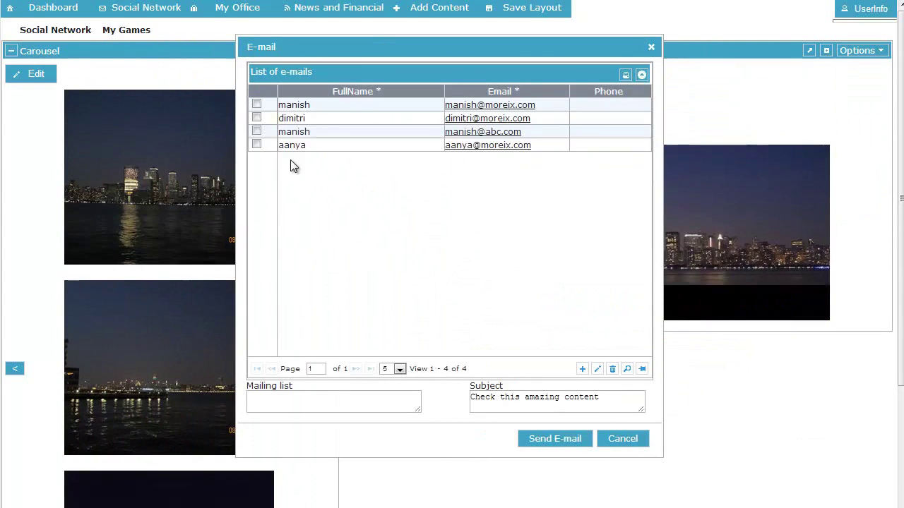
click(257, 144)
click(256, 131)
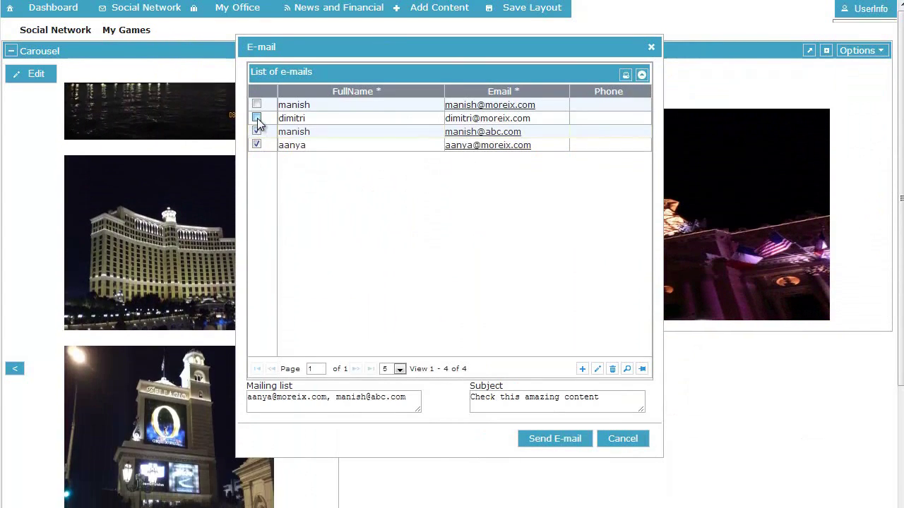
click(256, 117)
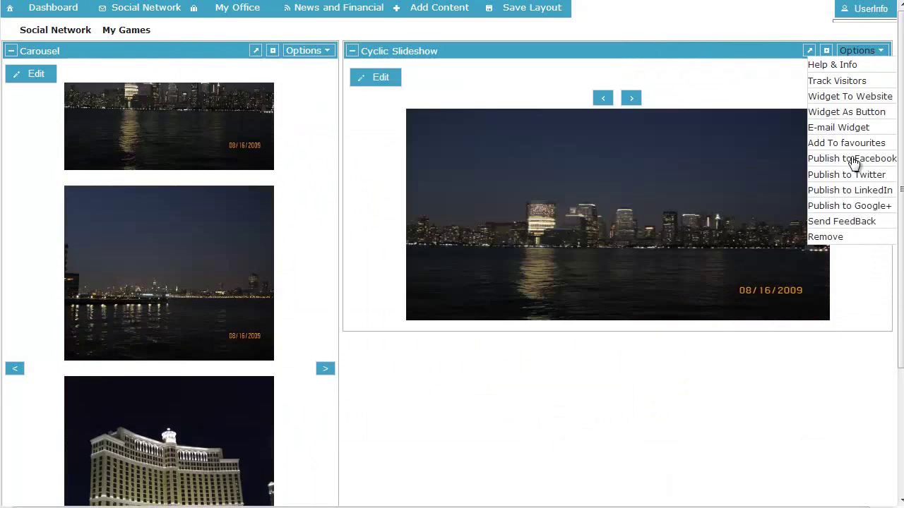
- Share the Cyclic Slideshow widget's link publicly on your own Facebook timeline and tweet it on Twitter
click(853, 161)
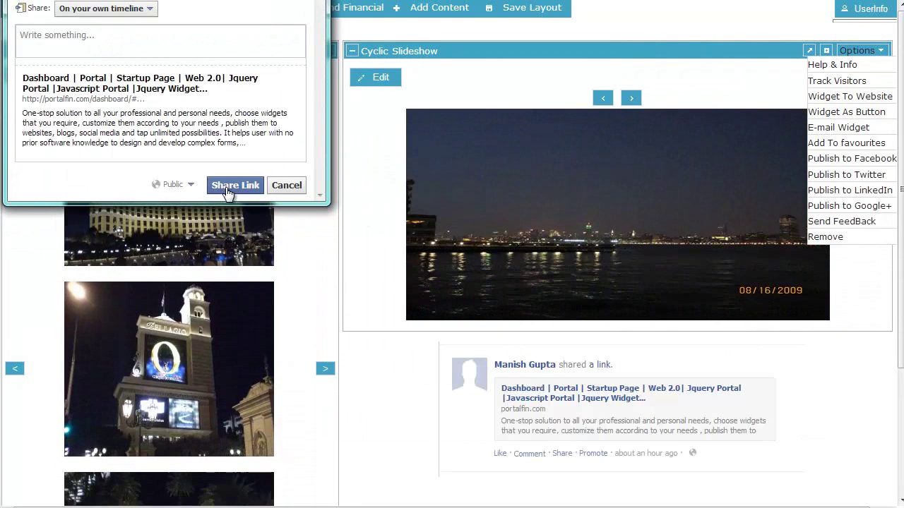
click(227, 187)
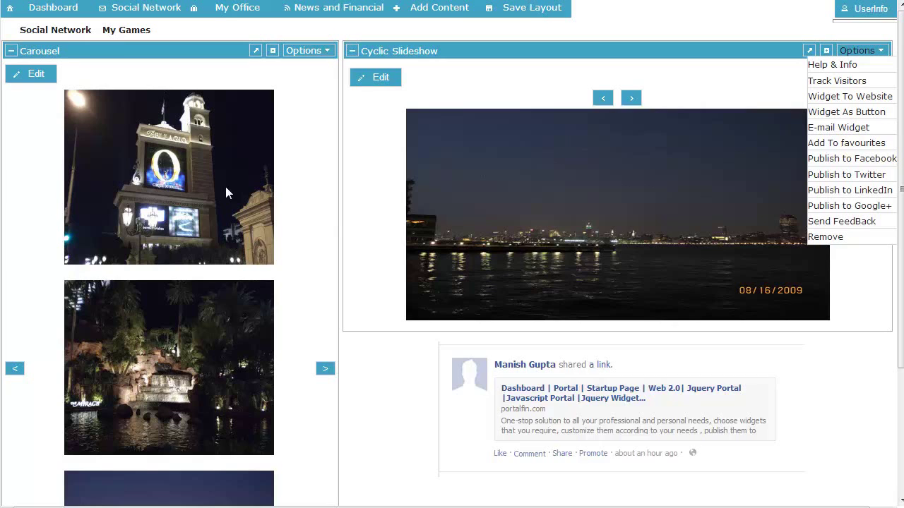
click(851, 175)
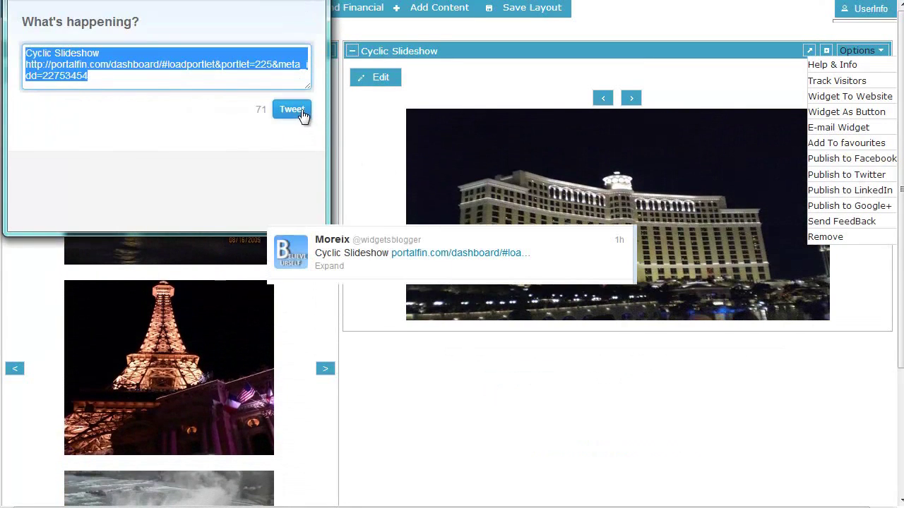
click(292, 110)
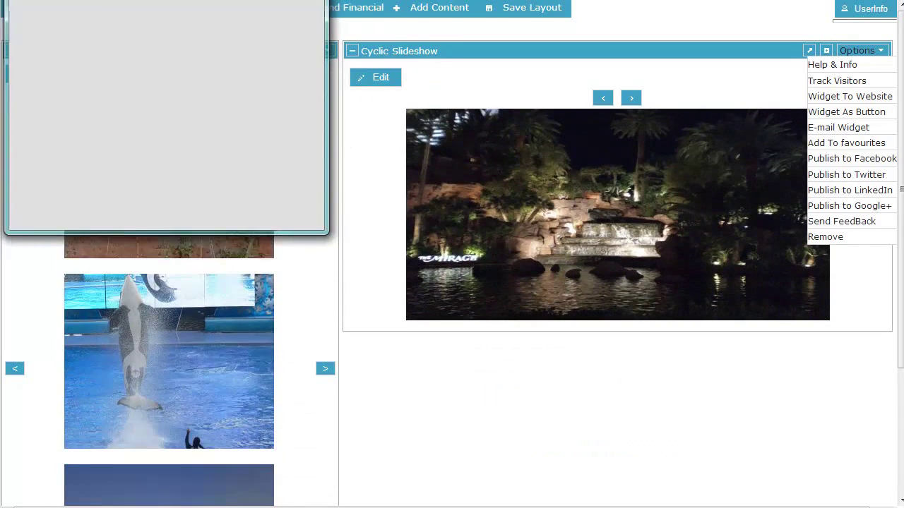
- Publish the Cyclic Slideshow widget to LinkedIn and start publishing it to Google+
click(870, 192)
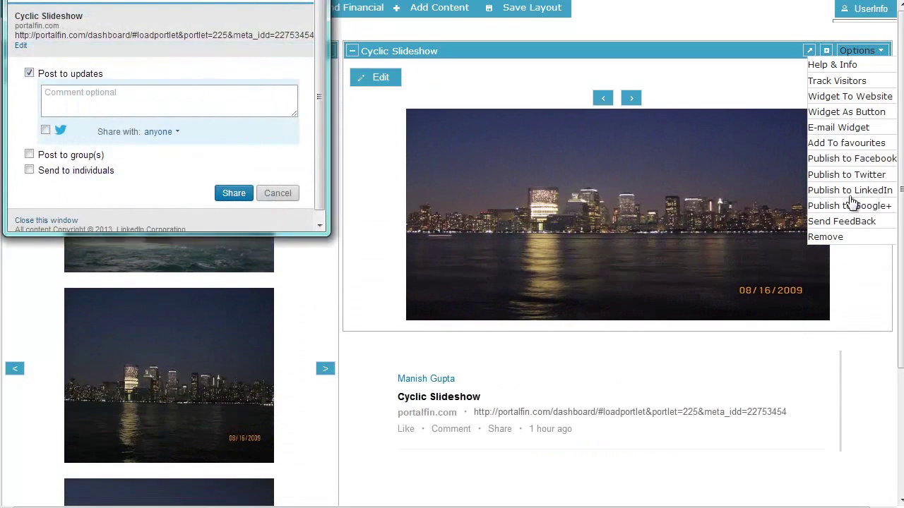
click(851, 205)
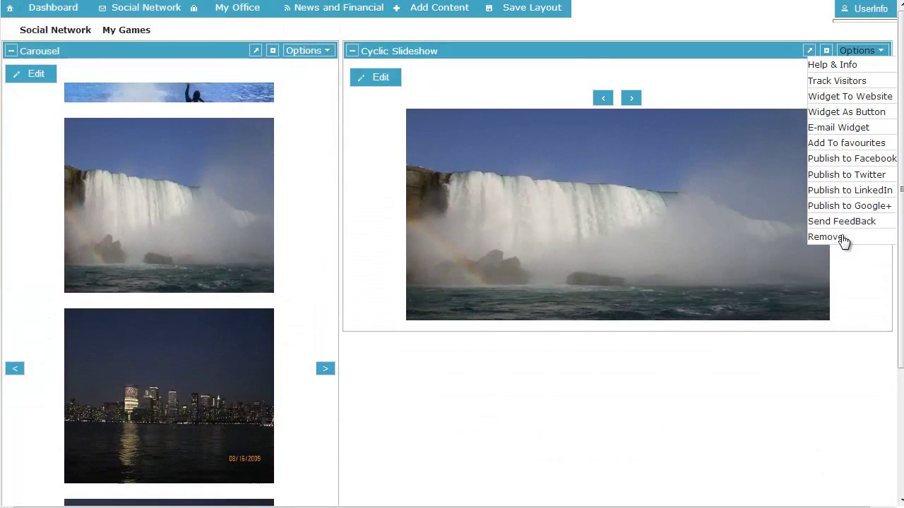
- Open the Cyclic Slideshow widget's feedback form and start its description, with Technical Issue as the feedback type
click(852, 222)
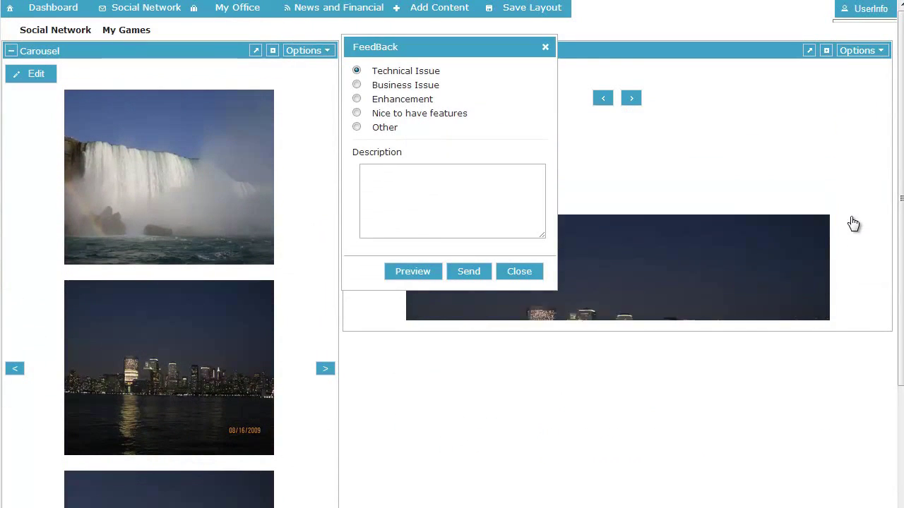
click(422, 197)
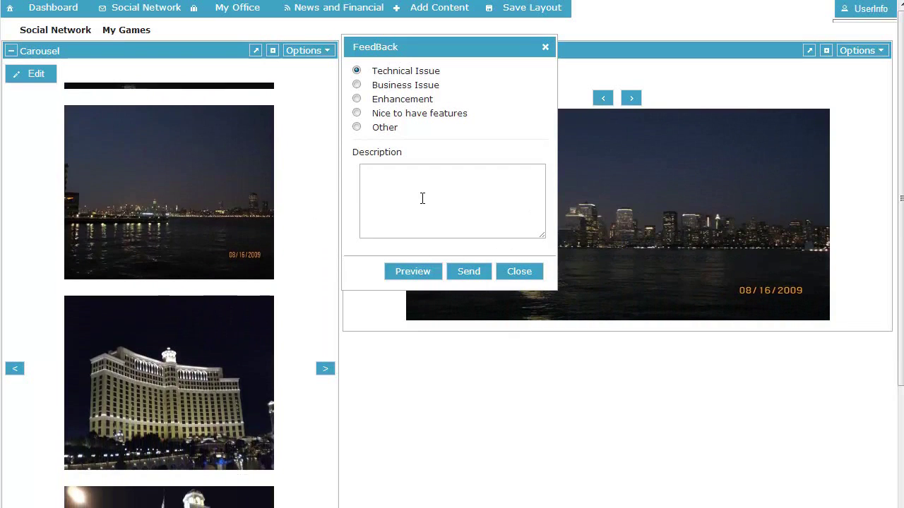